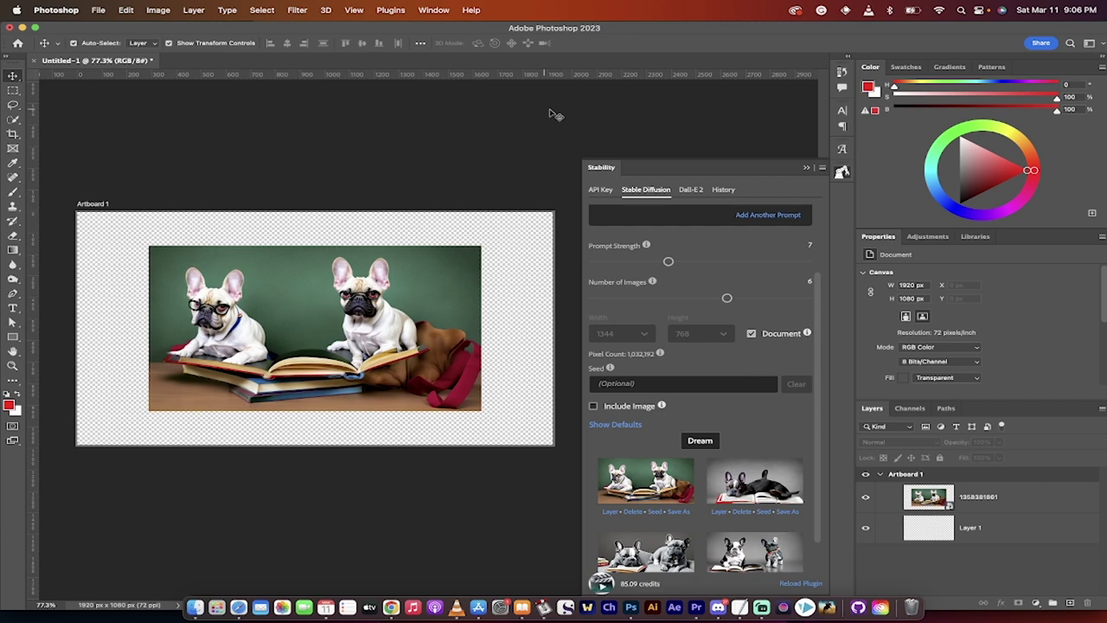
# Step: Close and reopen the Stability plugin panel in Photoshop, scrolling through its contents
pyautogui.click(843, 174)
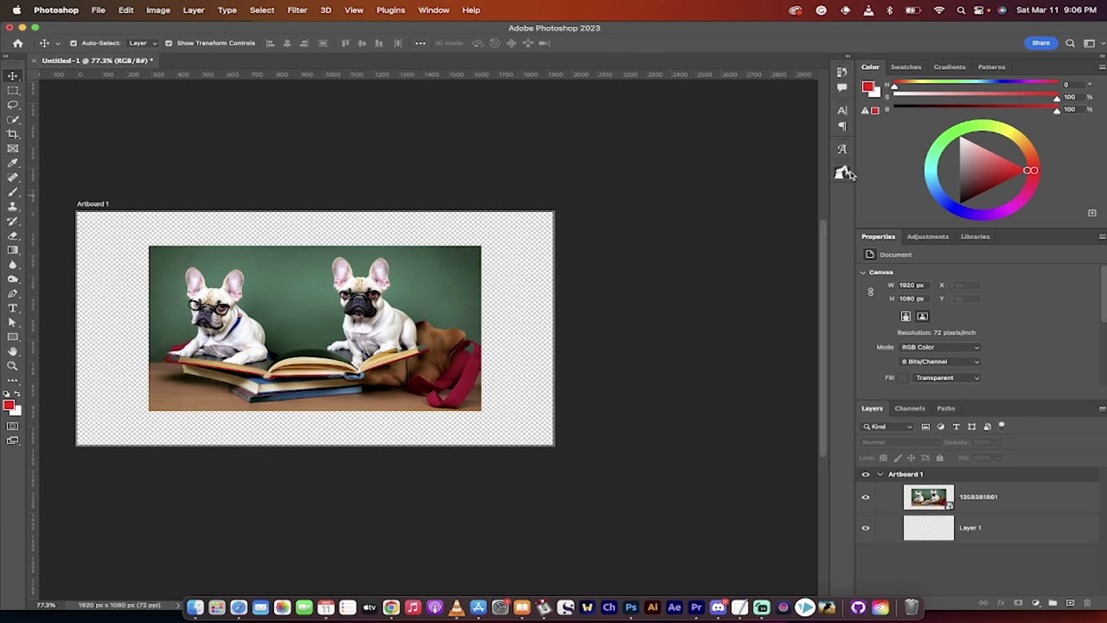
pyautogui.click(844, 174)
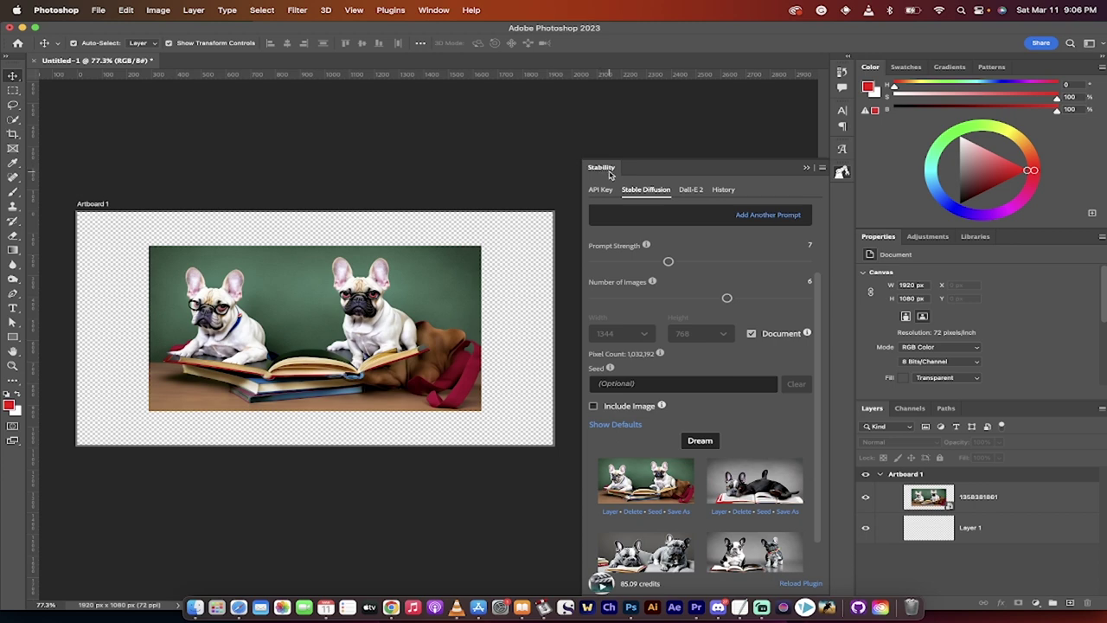
pyautogui.scroll(-2, 613, 412)
pyautogui.scroll(4, 628, 435)
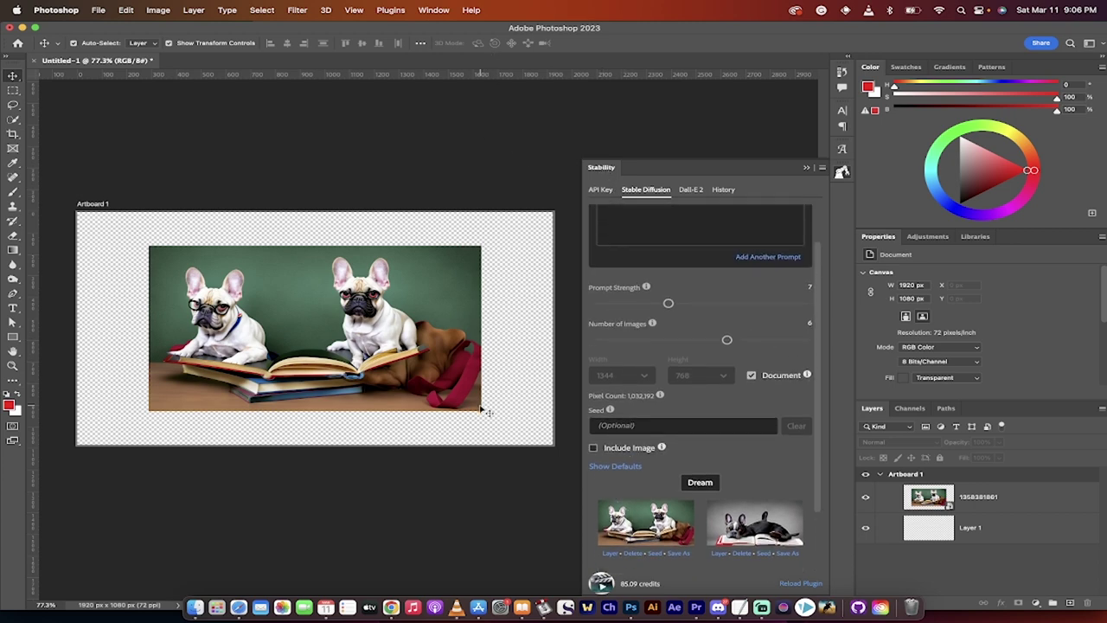
# Step: In Chrome, show the author's AI/ML page, move its tab after the Exchange tab, and read it
pyautogui.click(391, 608)
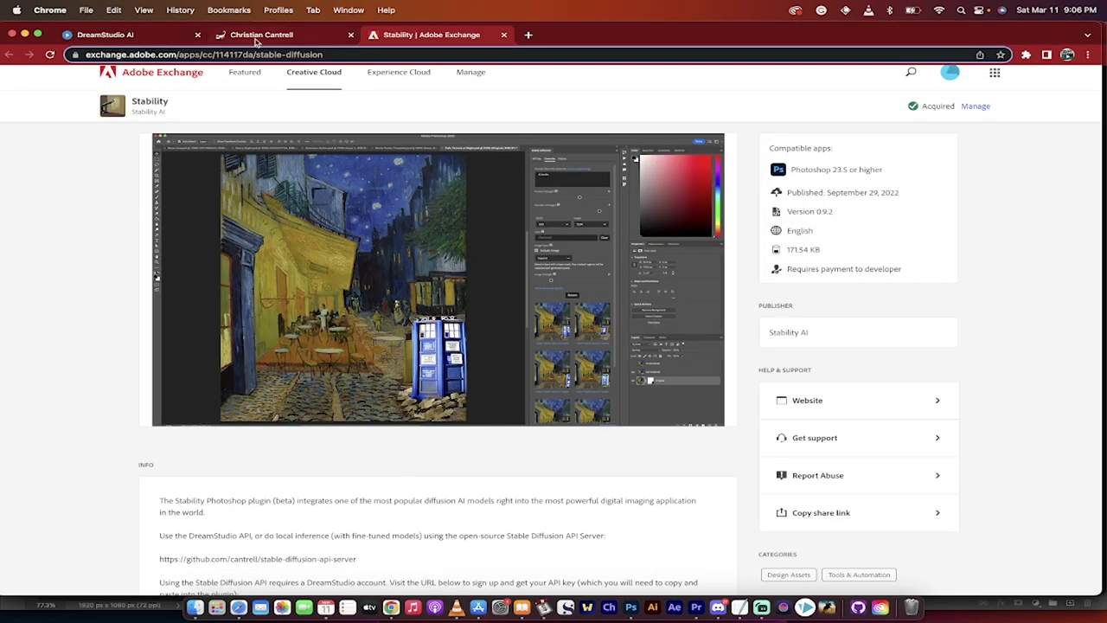
pyautogui.click(256, 41)
pyautogui.moveTo(263, 41); pyautogui.dragTo(407, 40)
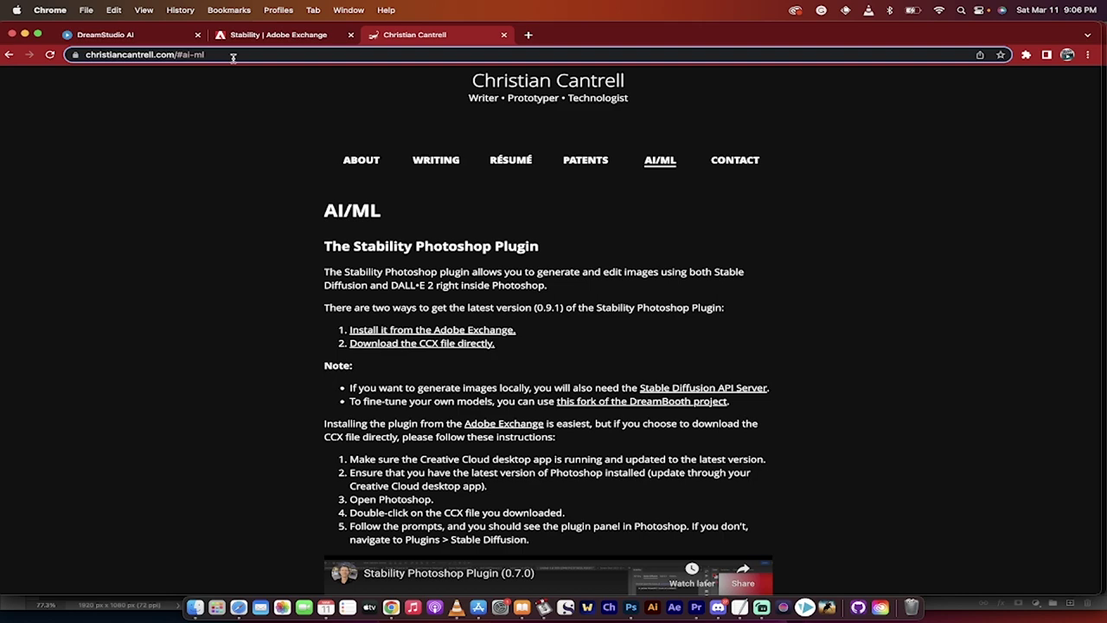
pyautogui.scroll(1, 204, 182)
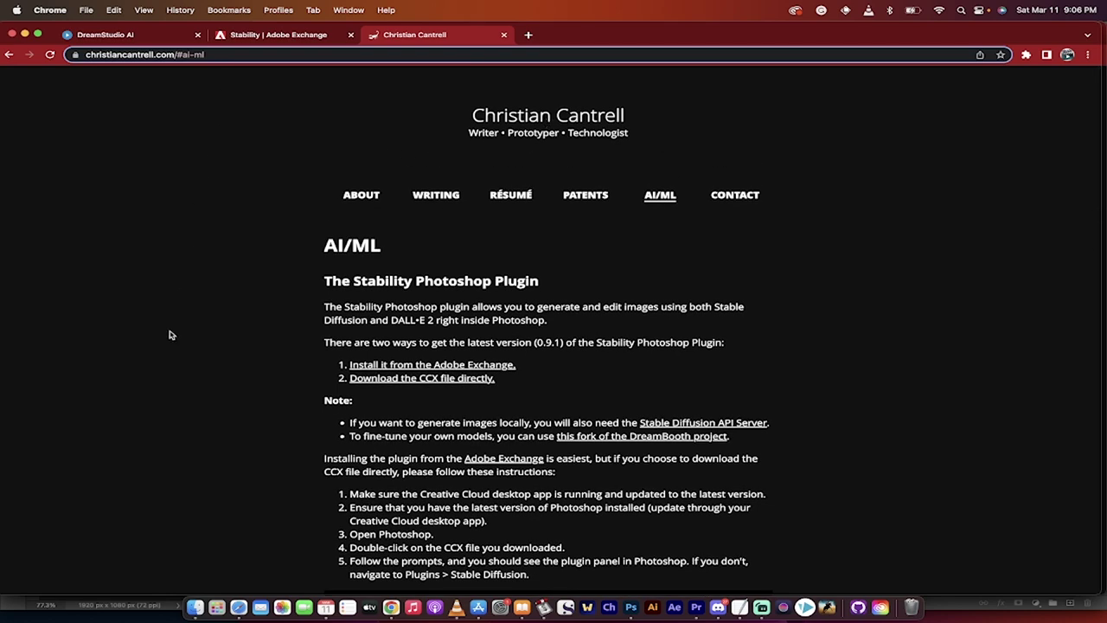
pyautogui.scroll(-2, 170, 335)
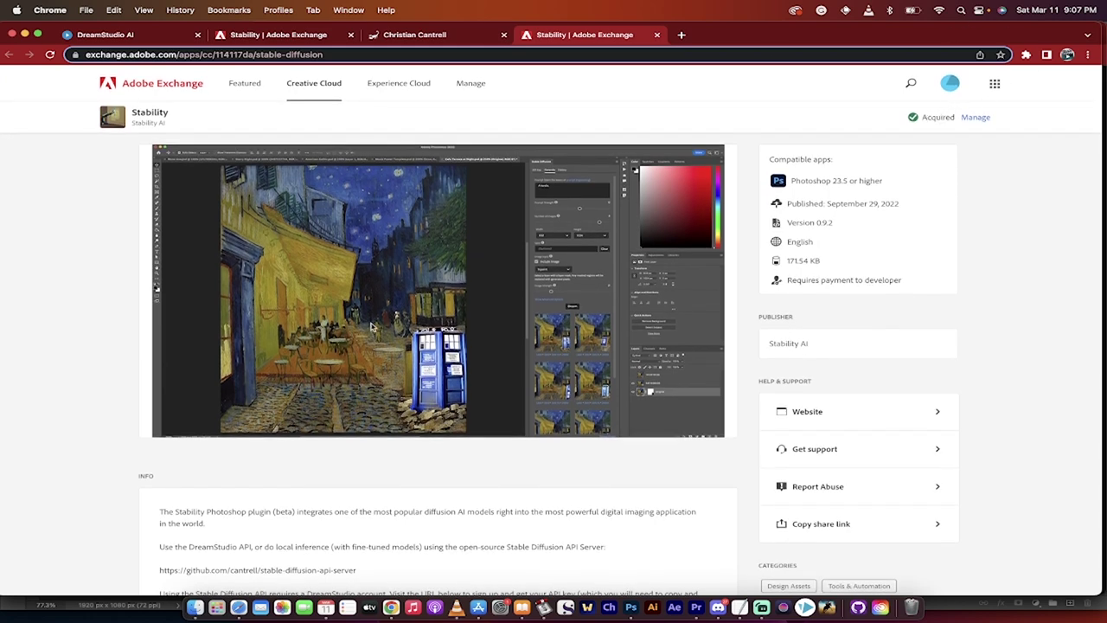
pyautogui.scroll(-3, 370, 326)
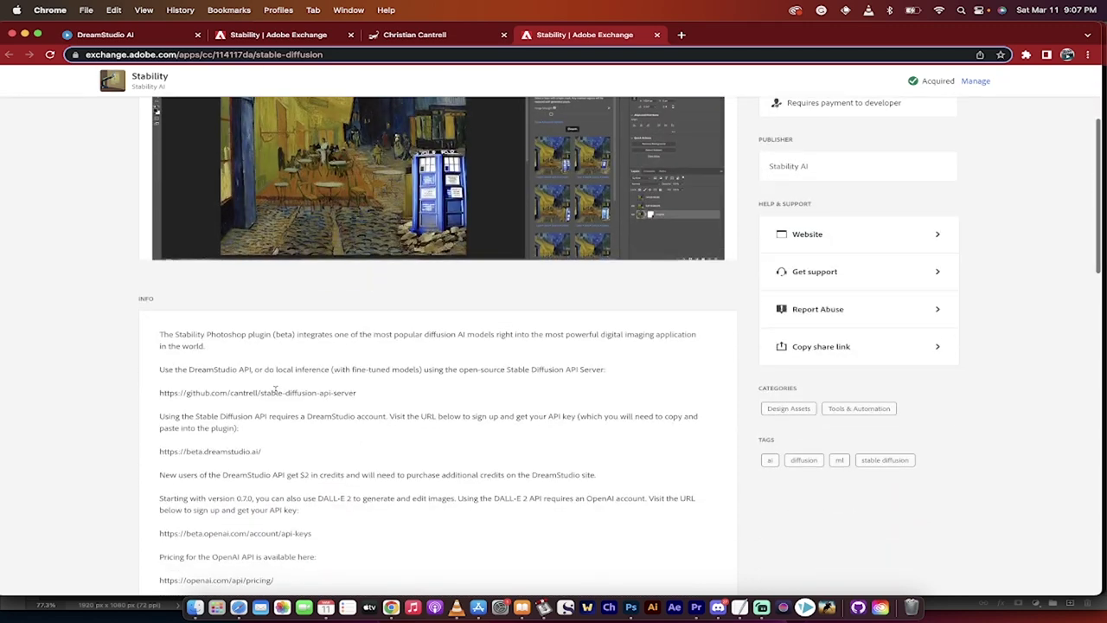
pyautogui.scroll(-1, 275, 389)
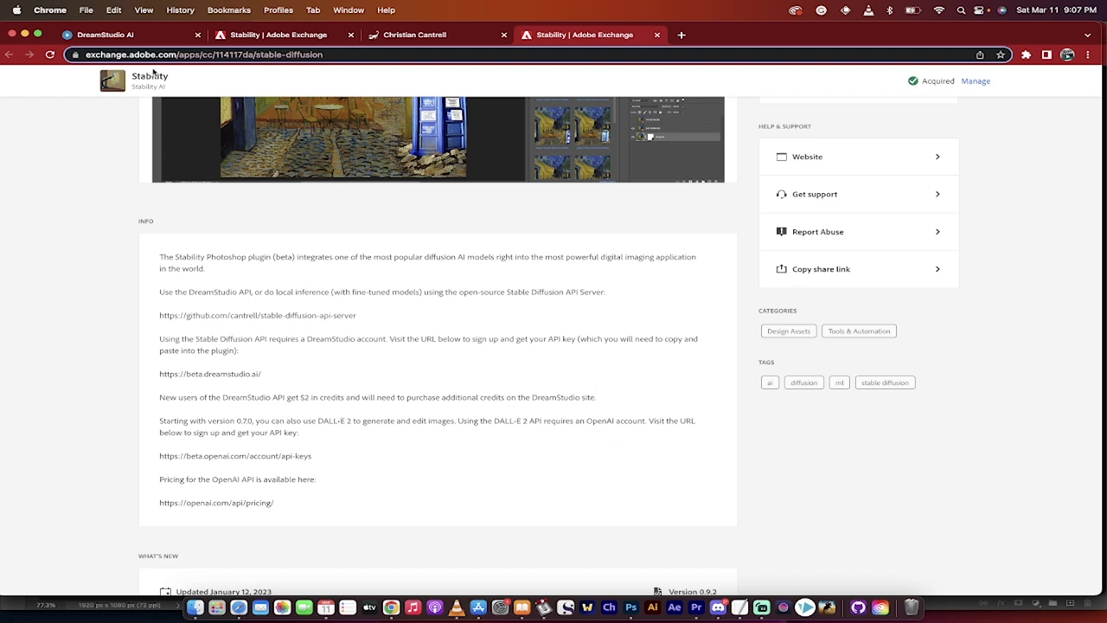
# Step: Switch to the beta.dreamstudio.ai Dream page and bring up its profile account menu
pyautogui.click(105, 34)
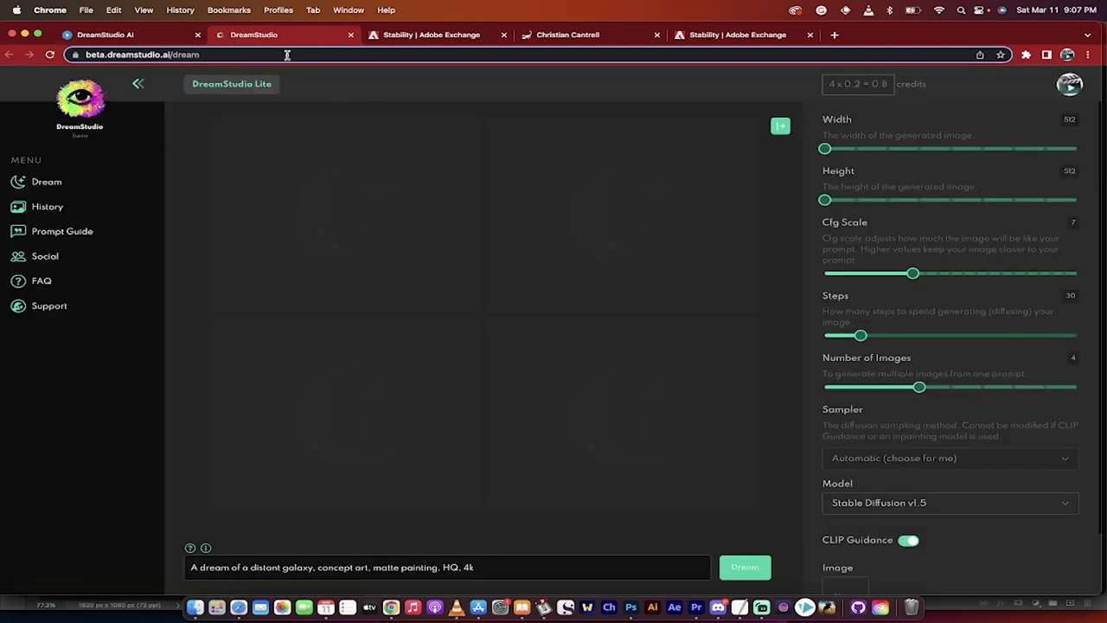
pyautogui.click(1078, 84)
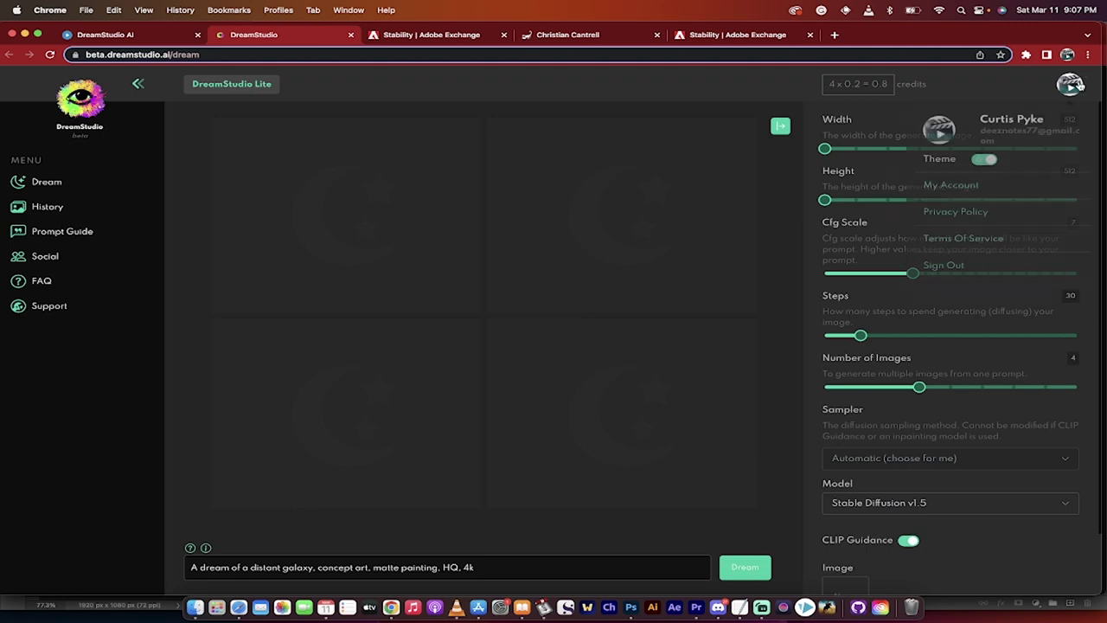
pyautogui.click(1079, 84)
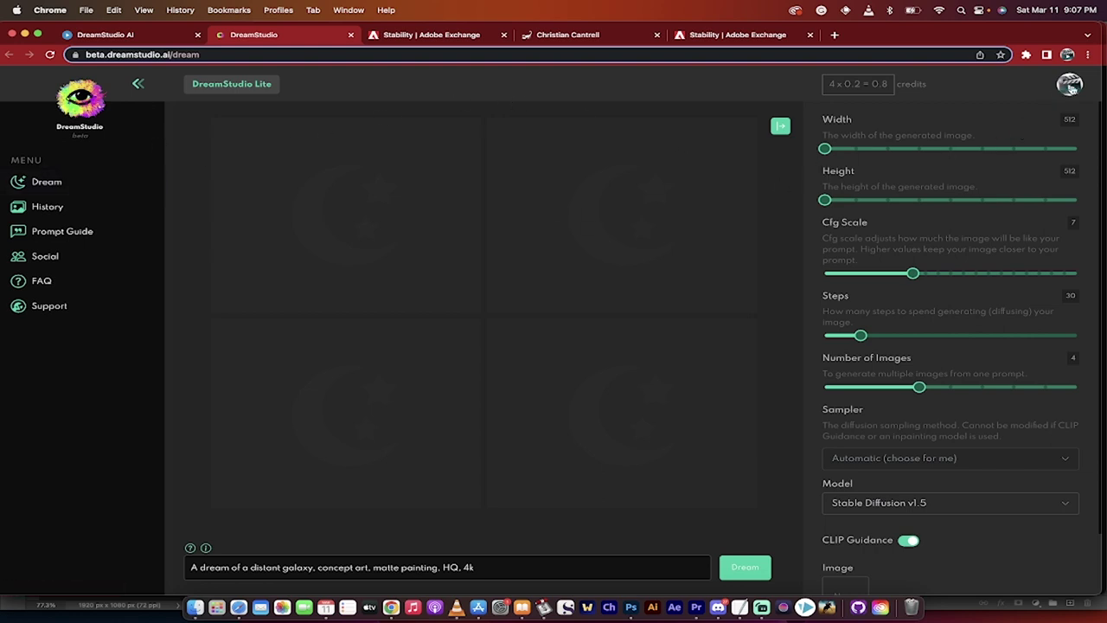
pyautogui.click(1071, 88)
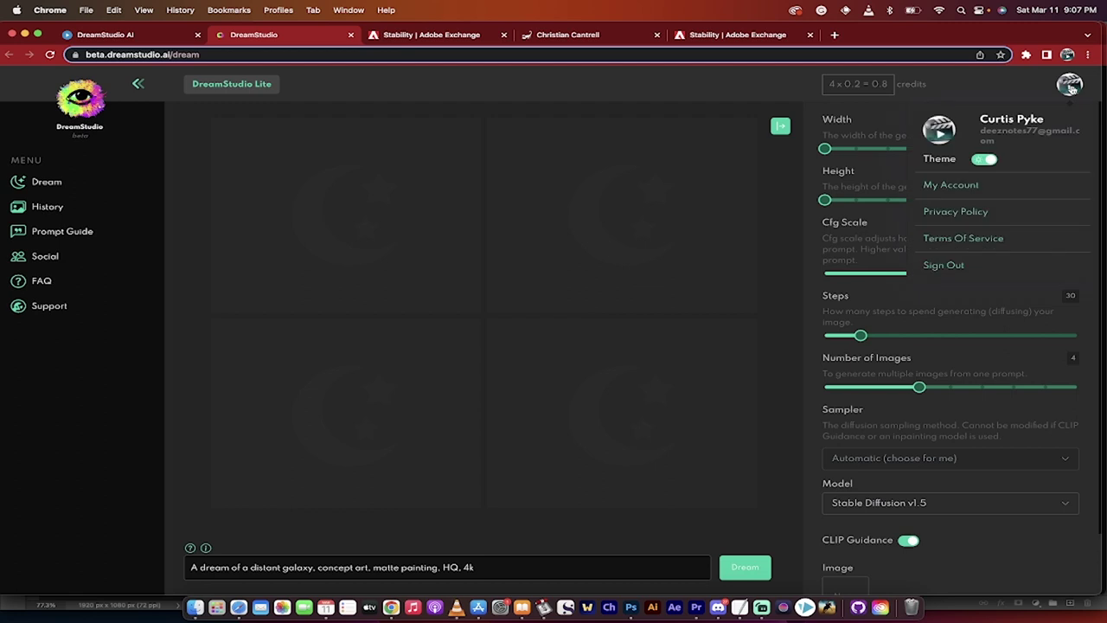
# Step: Create a second API key under My Account > API Key, copy it, and return to Photoshop
pyautogui.click(966, 187)
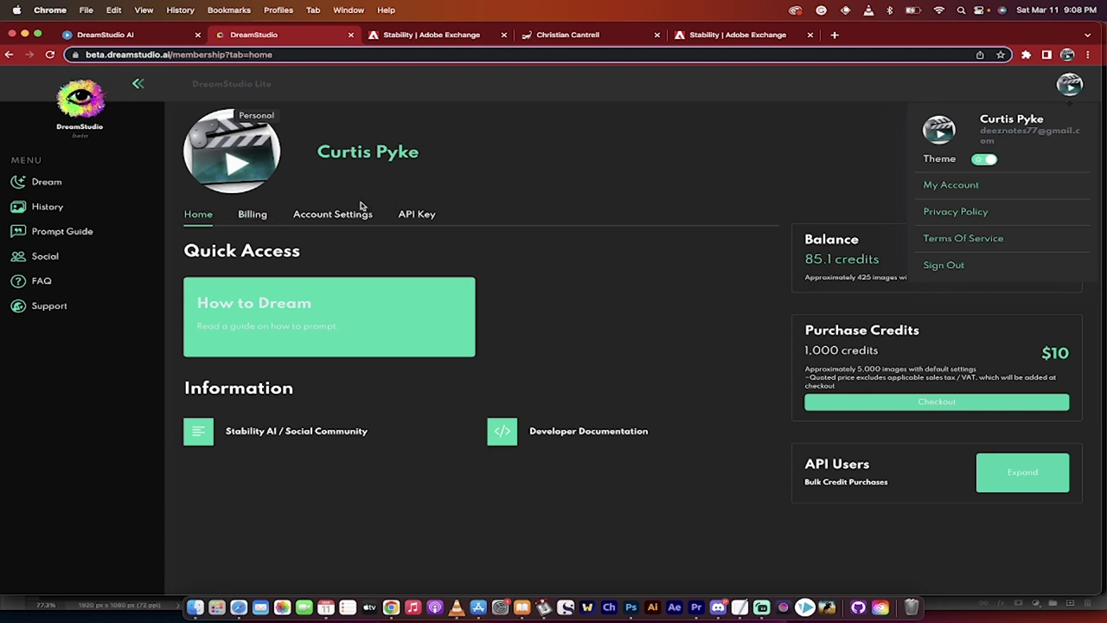
pyautogui.click(416, 215)
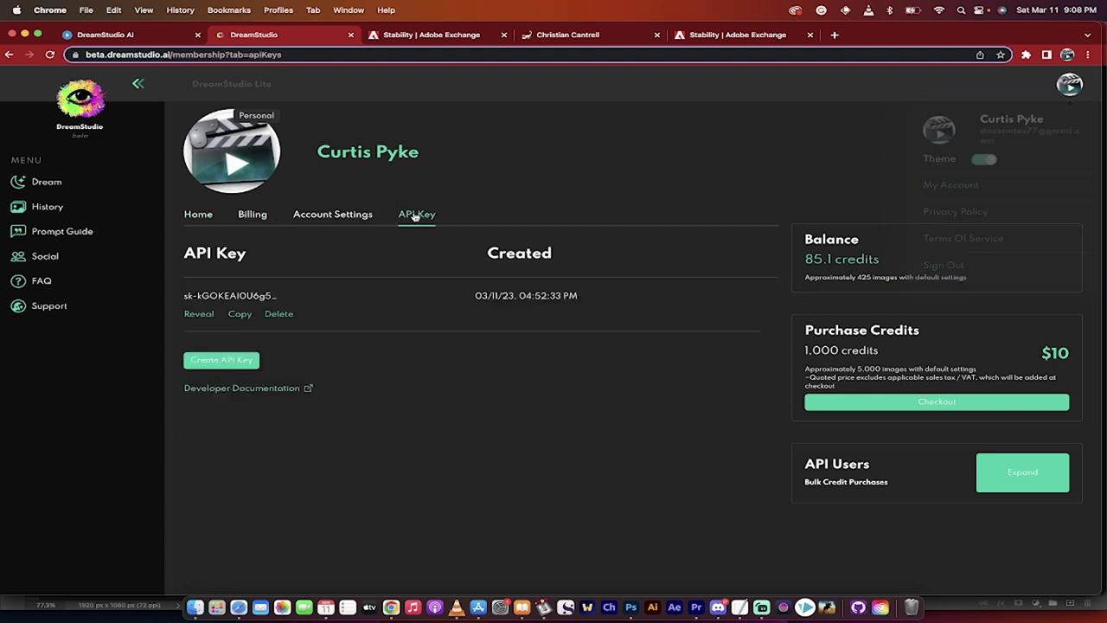
pyautogui.click(211, 363)
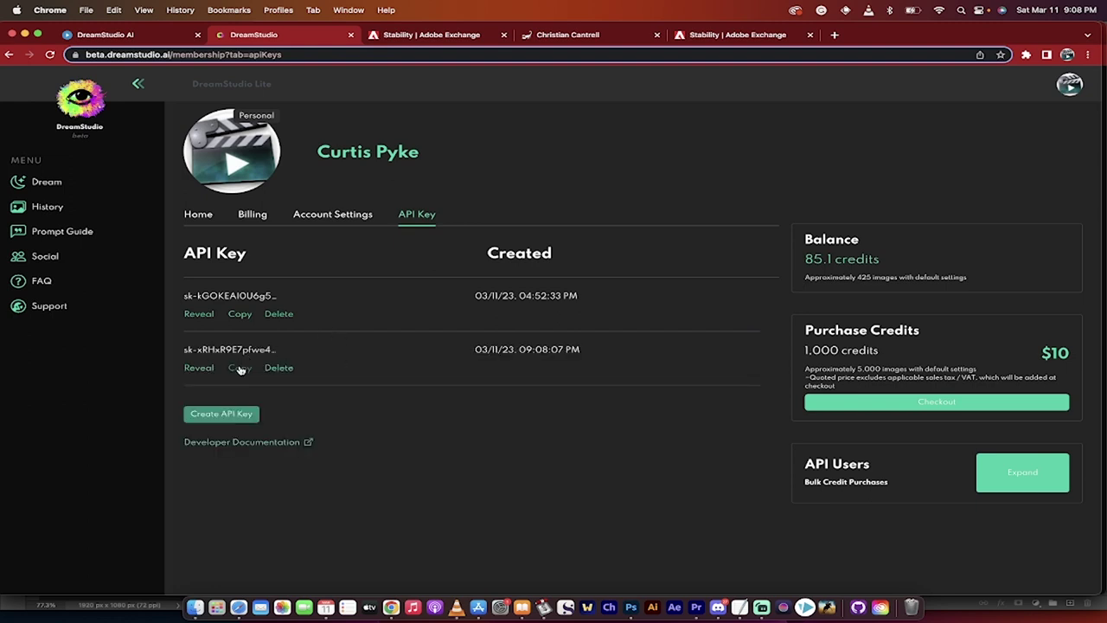
pyautogui.click(241, 369)
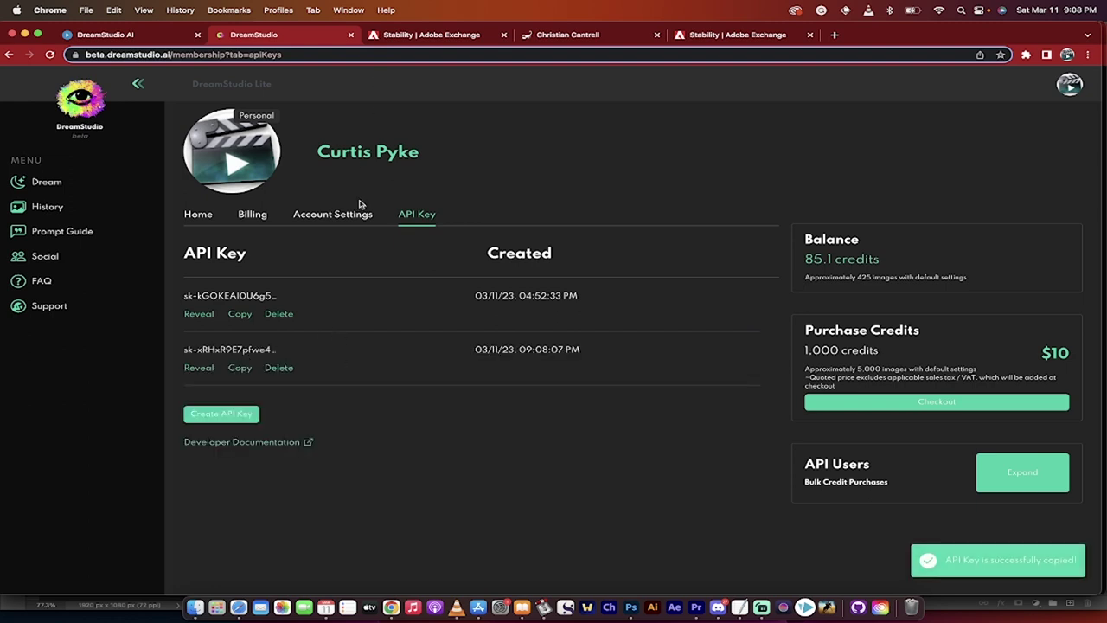
pyautogui.click(630, 607)
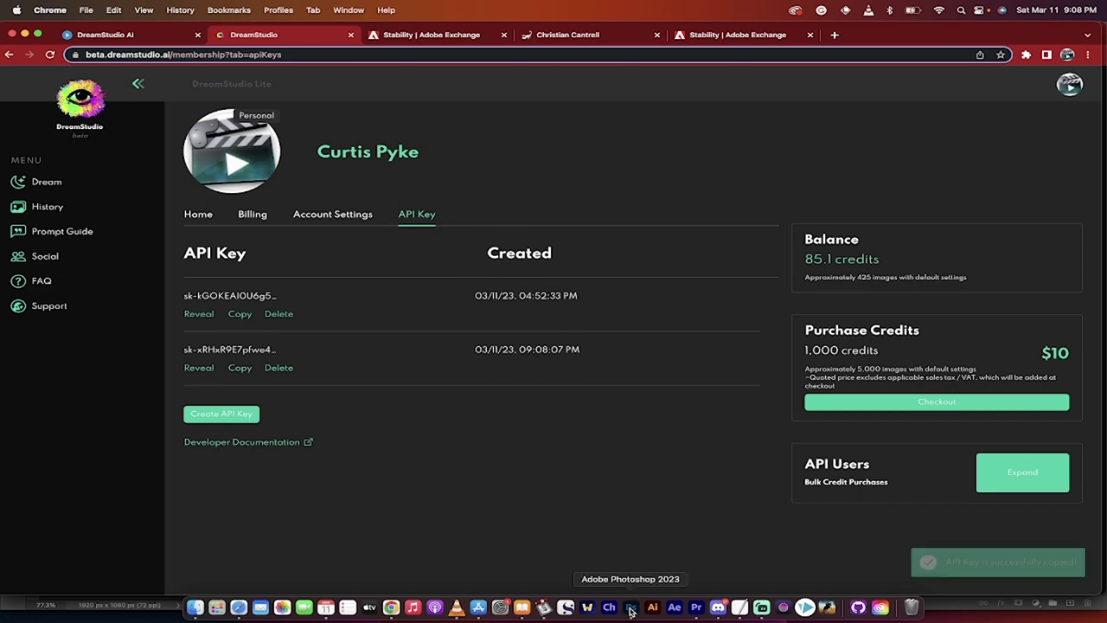
# Step: Collapse the Stability panel and check the DreamStudio and Adobe Exchange pages in Chrome
pyautogui.click(806, 167)
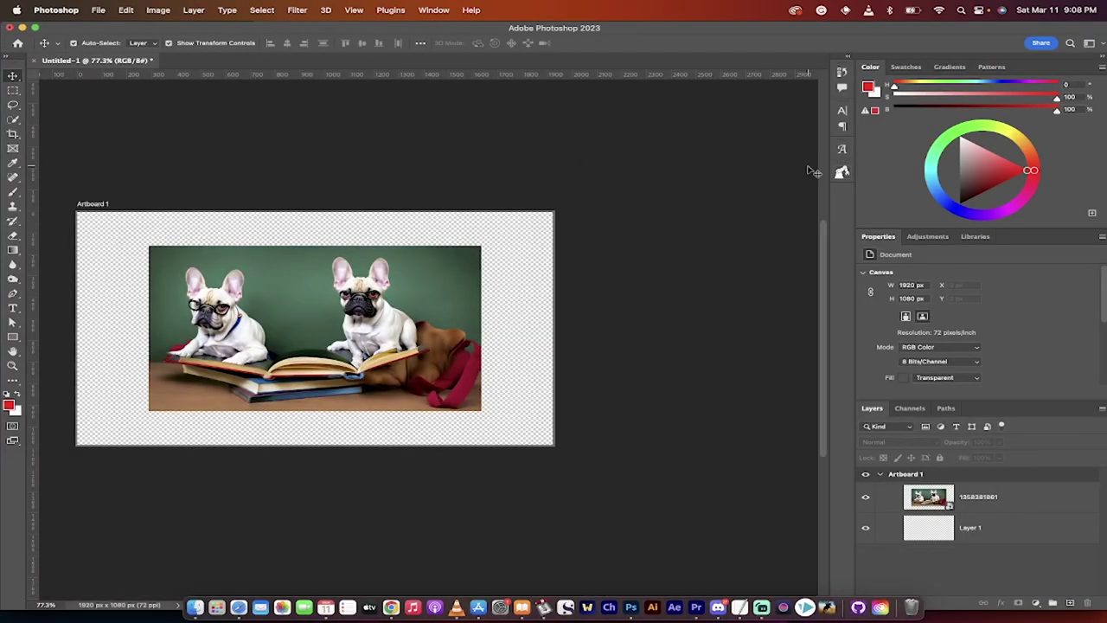
pyautogui.click(391, 607)
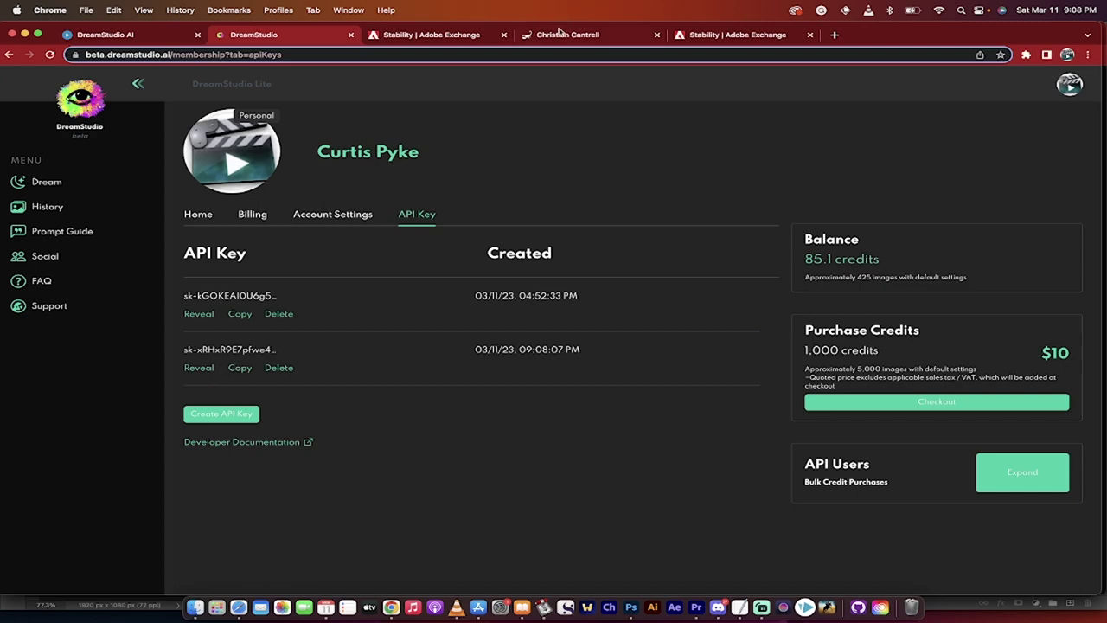
pyautogui.click(368, 33)
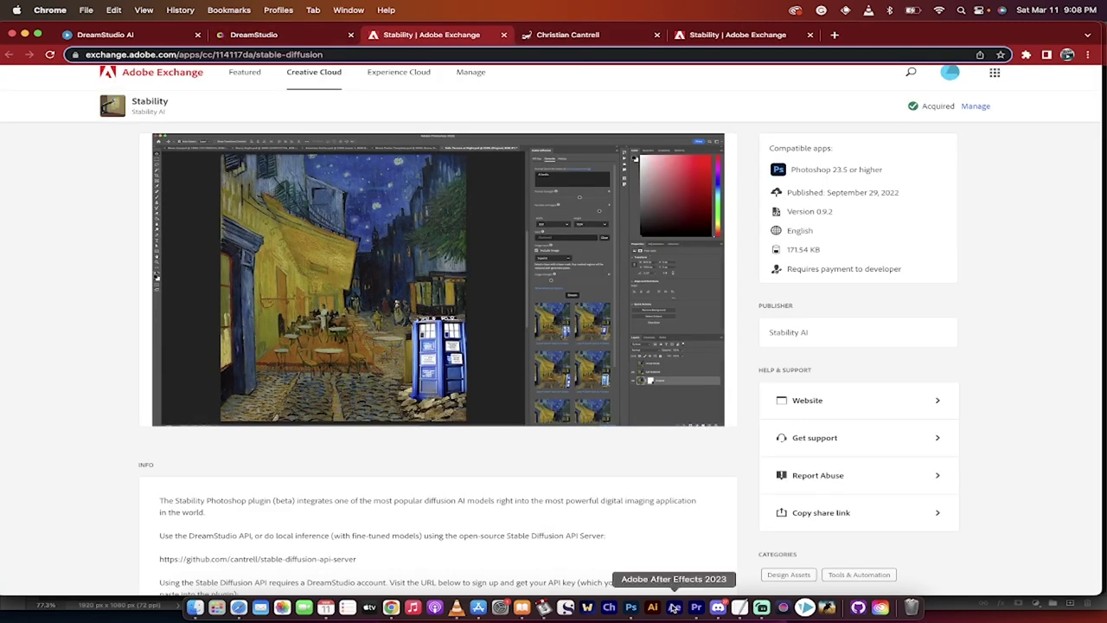
pyautogui.click(630, 608)
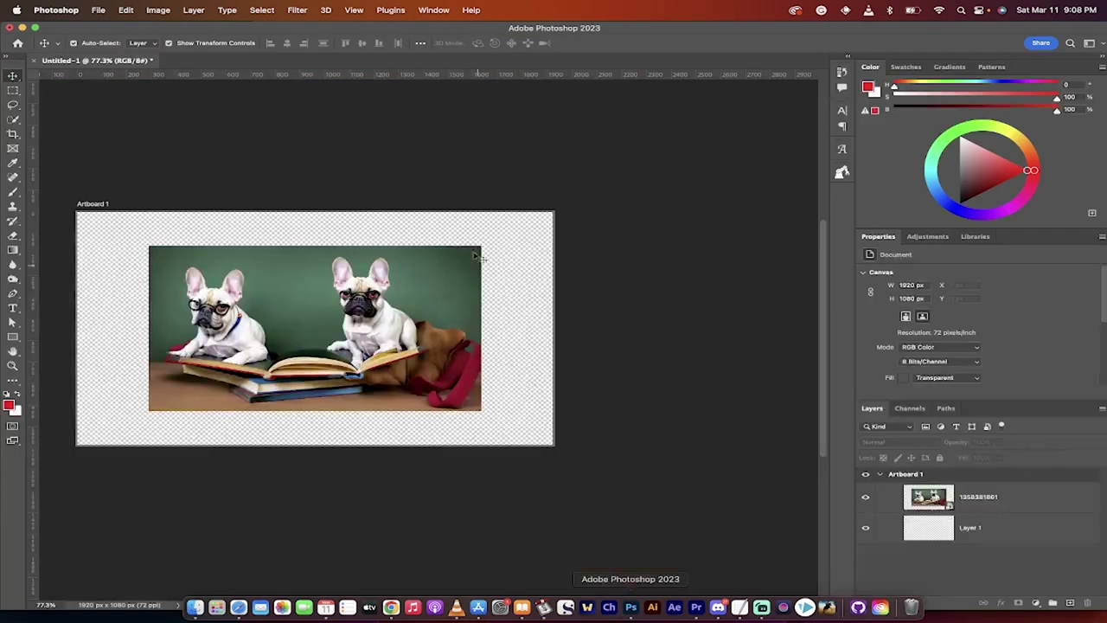
# Step: Reopen the panel via Plugins > Stability > Stability and review its API Key settings
pyautogui.click(398, 9)
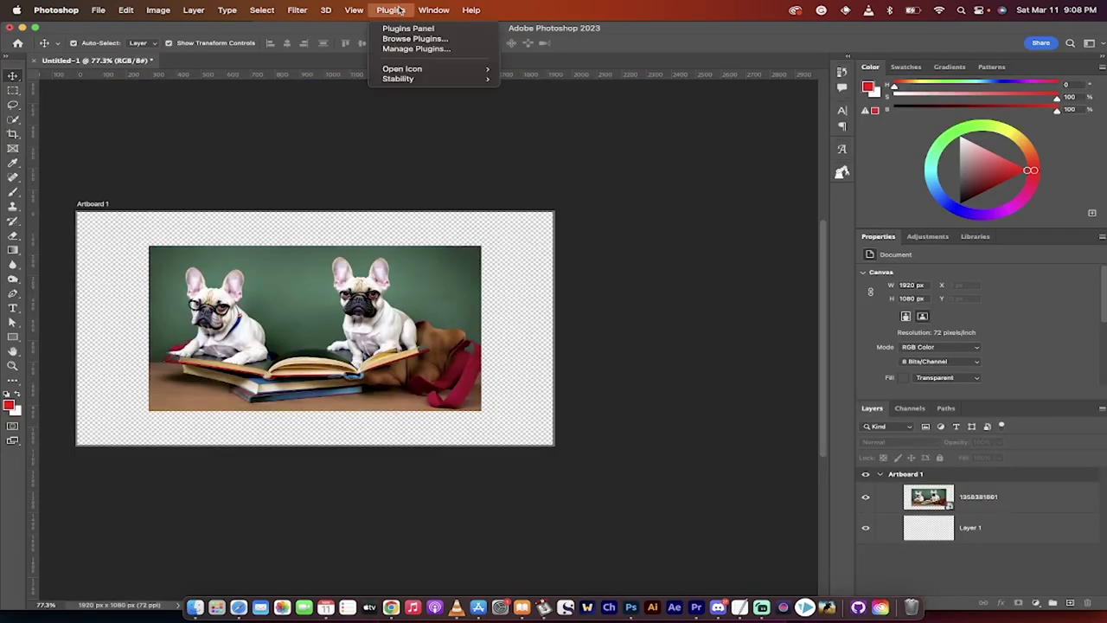
pyautogui.moveTo(401, 79)
pyautogui.click(546, 81)
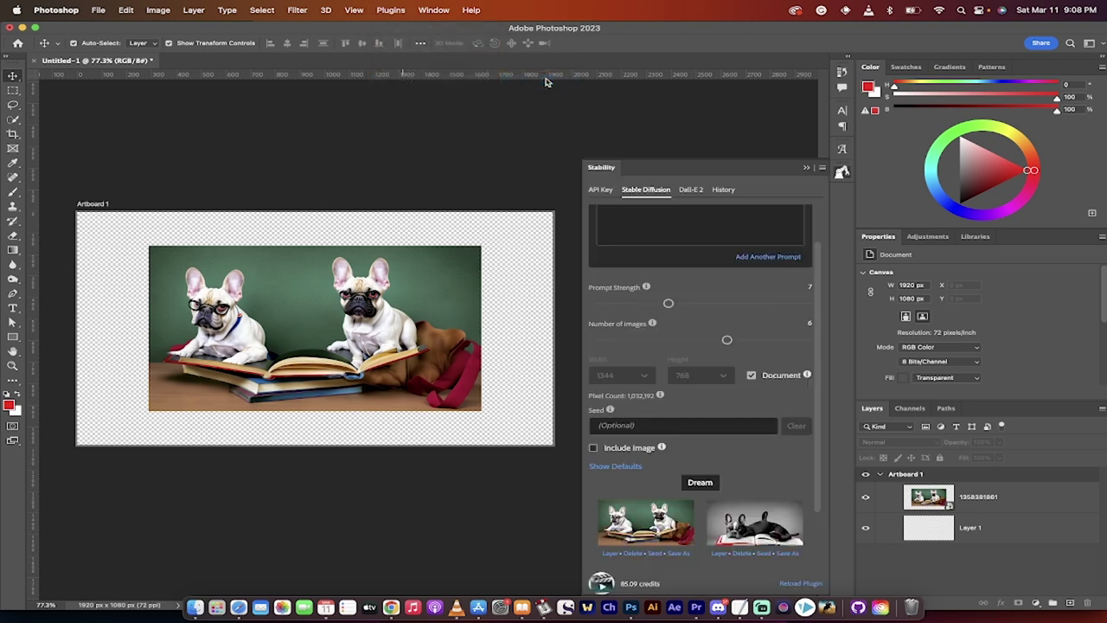
pyautogui.scroll(2, 697, 266)
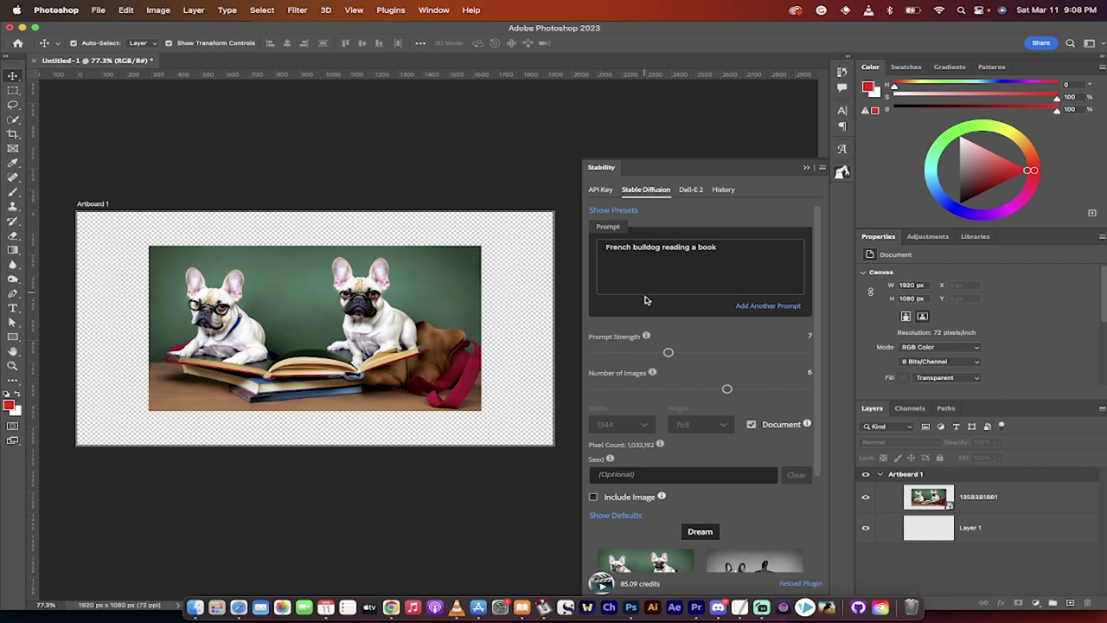
pyautogui.scroll(-2, 704, 321)
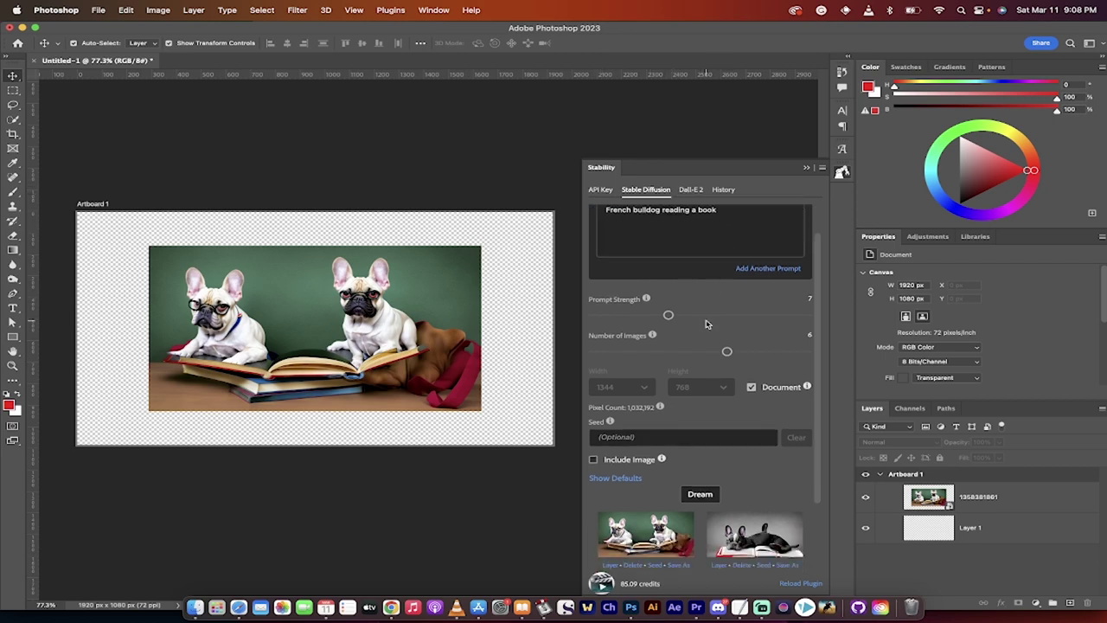
pyautogui.scroll(2, 708, 324)
pyautogui.click(603, 191)
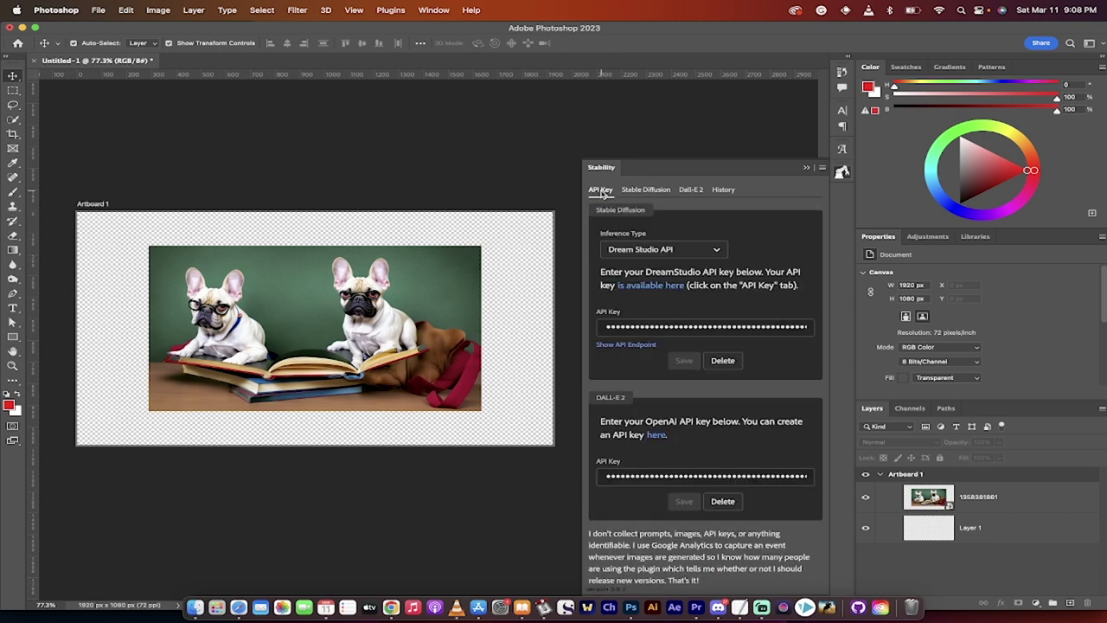
pyautogui.click(650, 251)
pyautogui.click(595, 244)
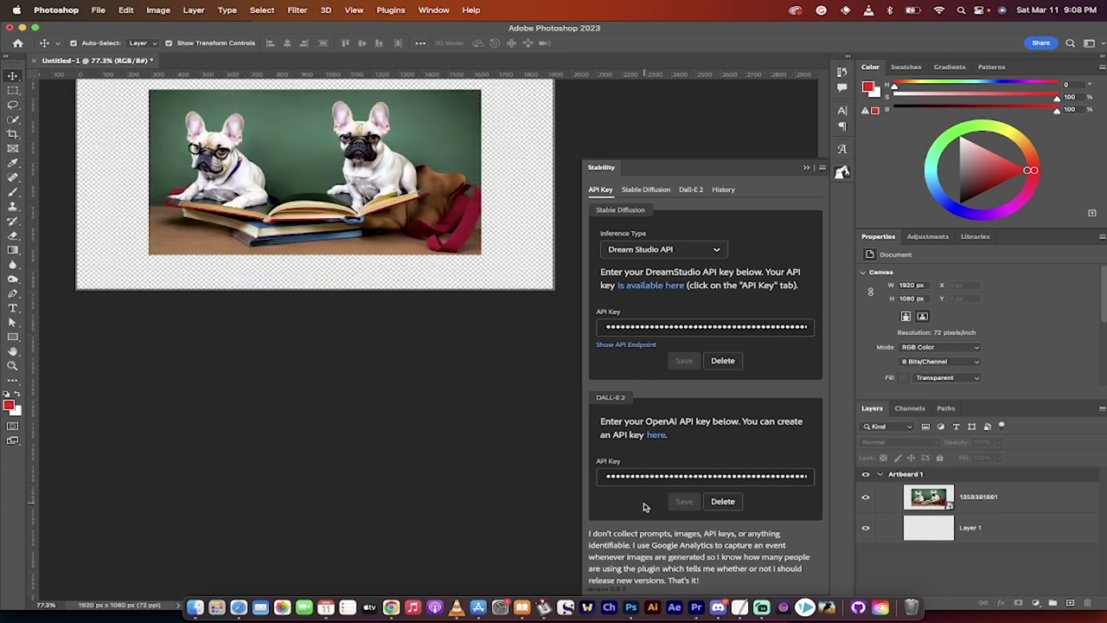
pyautogui.click(640, 194)
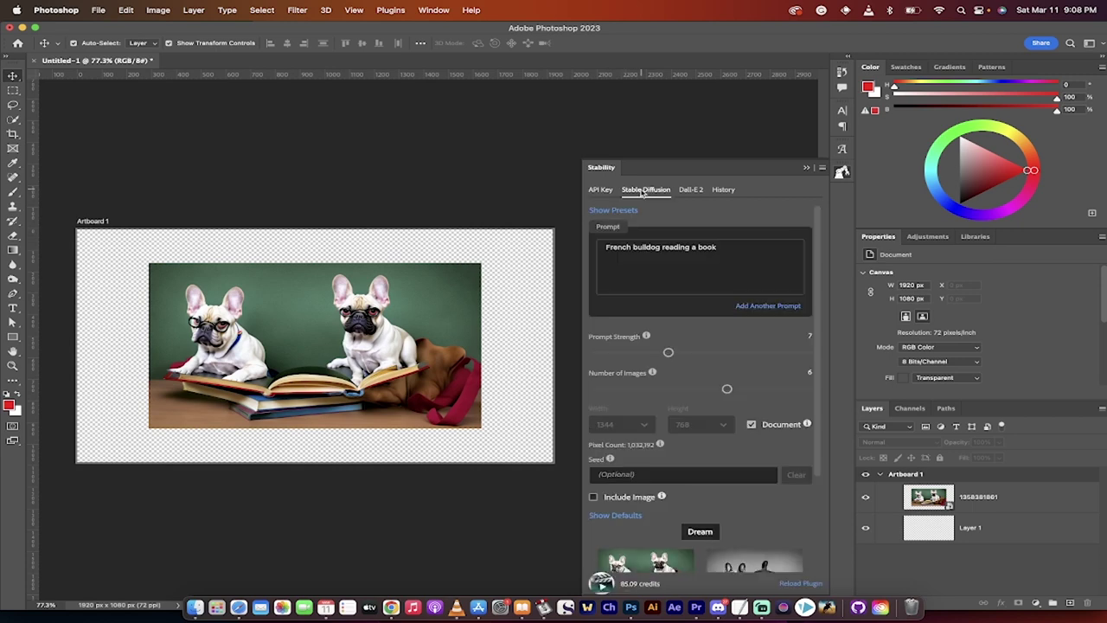
# Step: Run Dream on the 'French bulldog reading a book' prompt to generate a six-image batch
pyautogui.tripleClick(750, 260)
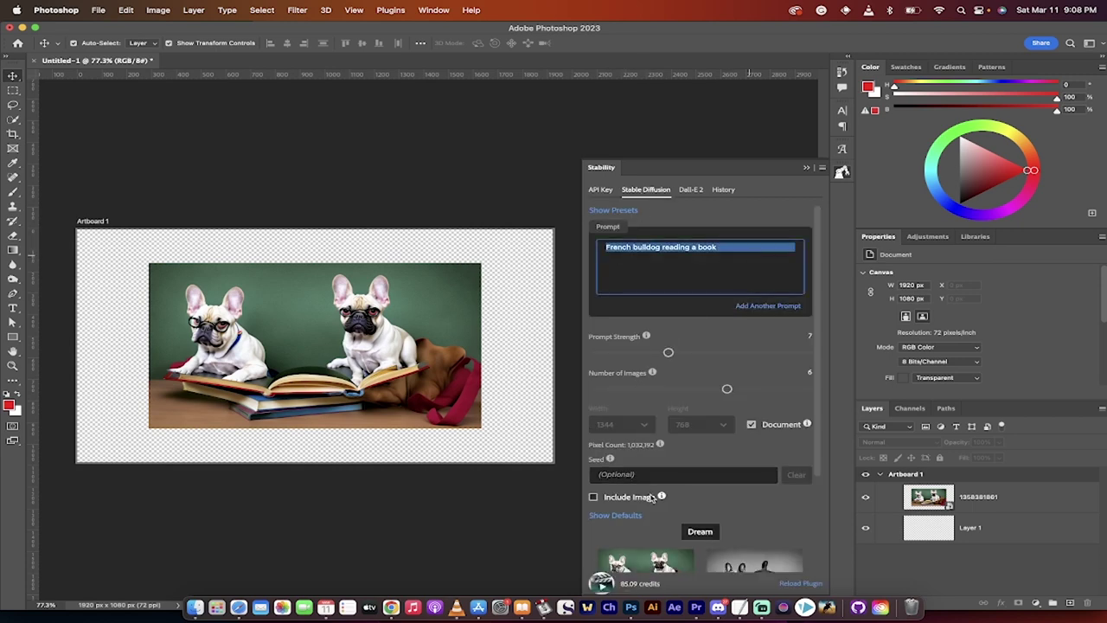
pyautogui.scroll(-2, 640, 500)
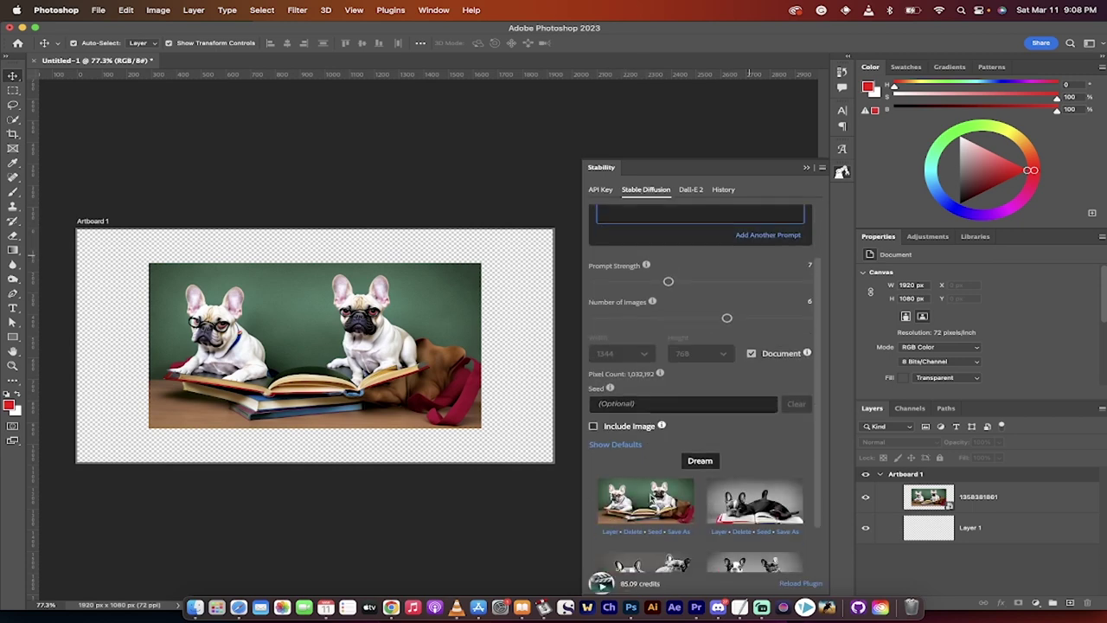
pyautogui.click(704, 462)
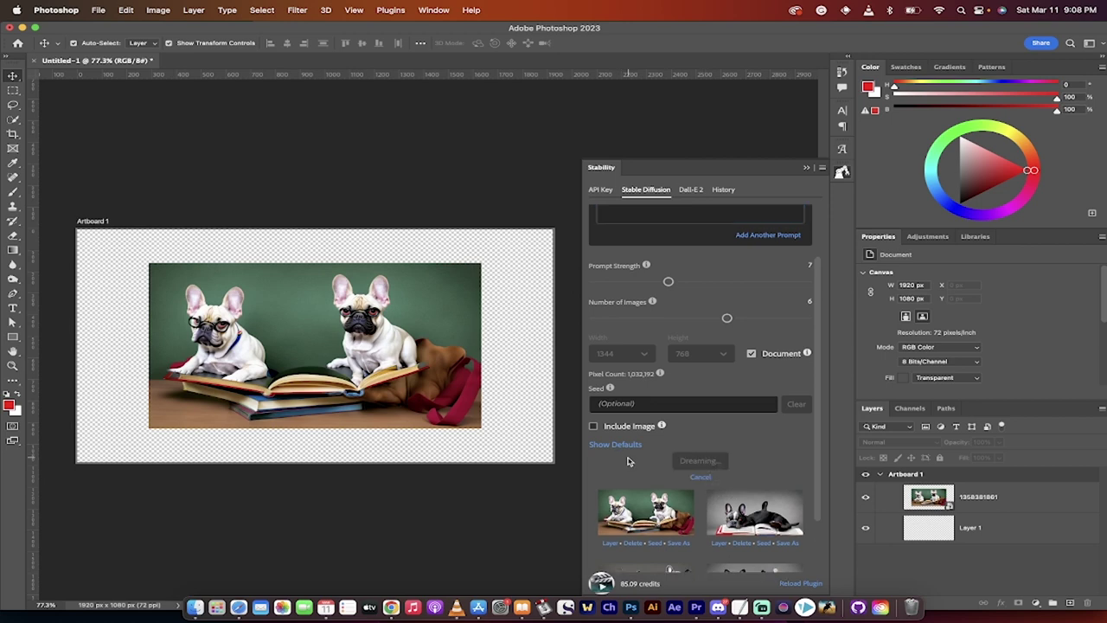
pyautogui.scroll(-1, 628, 460)
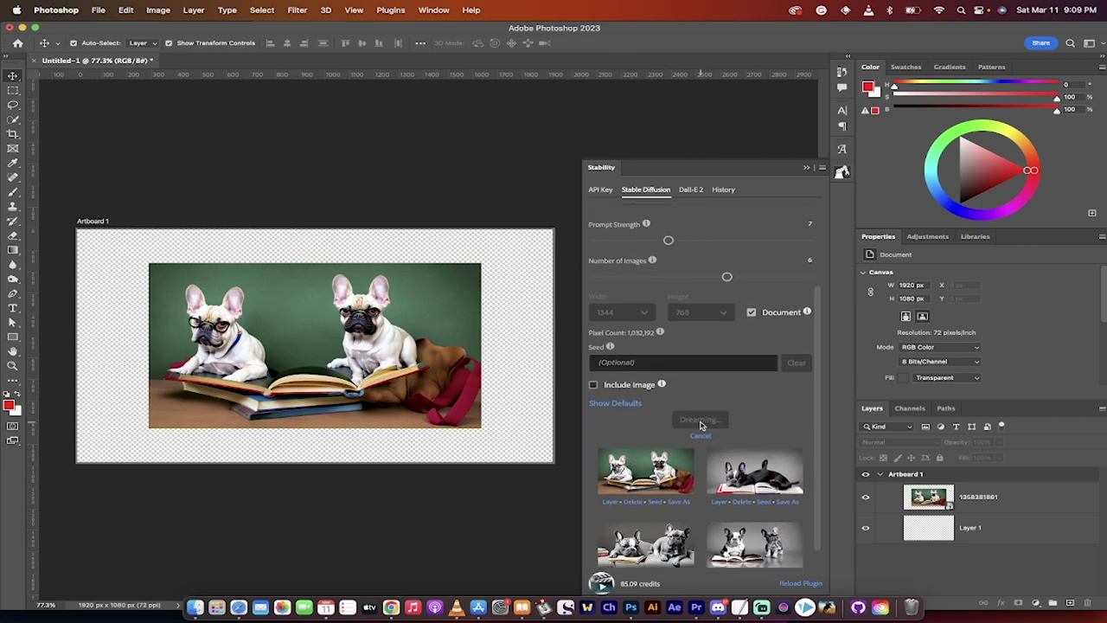
pyautogui.scroll(-1, 594, 440)
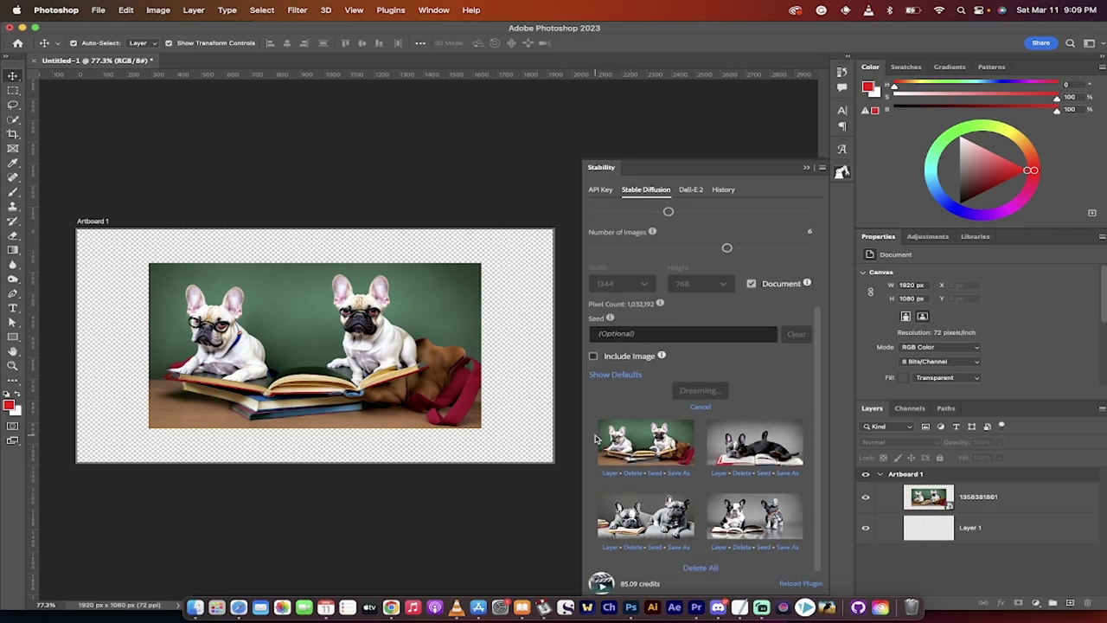
pyautogui.click(718, 473)
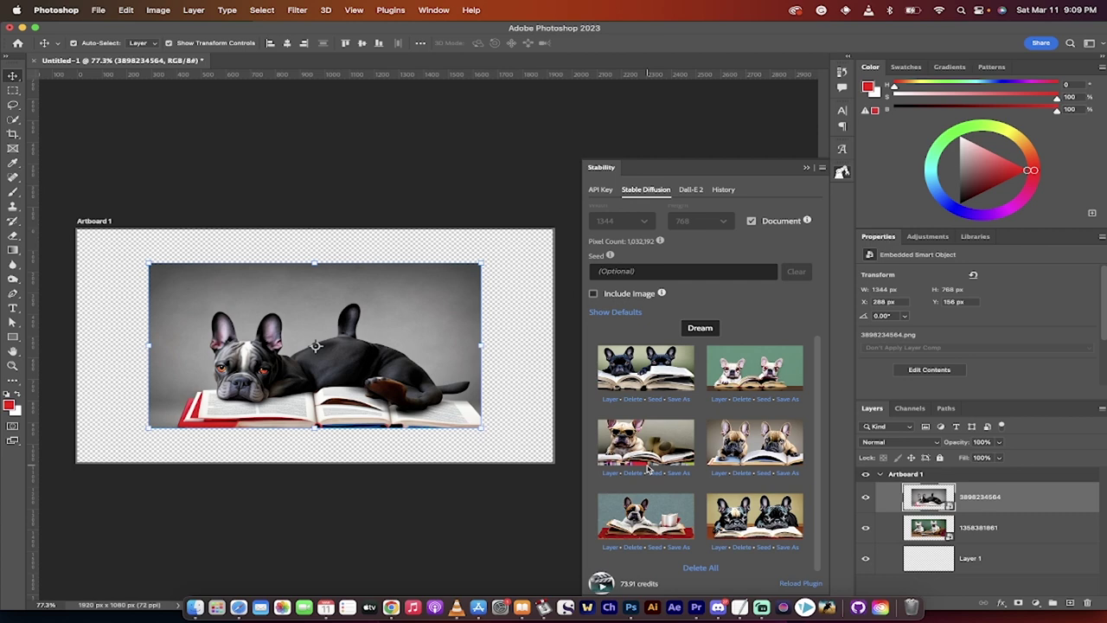
pyautogui.click(609, 548)
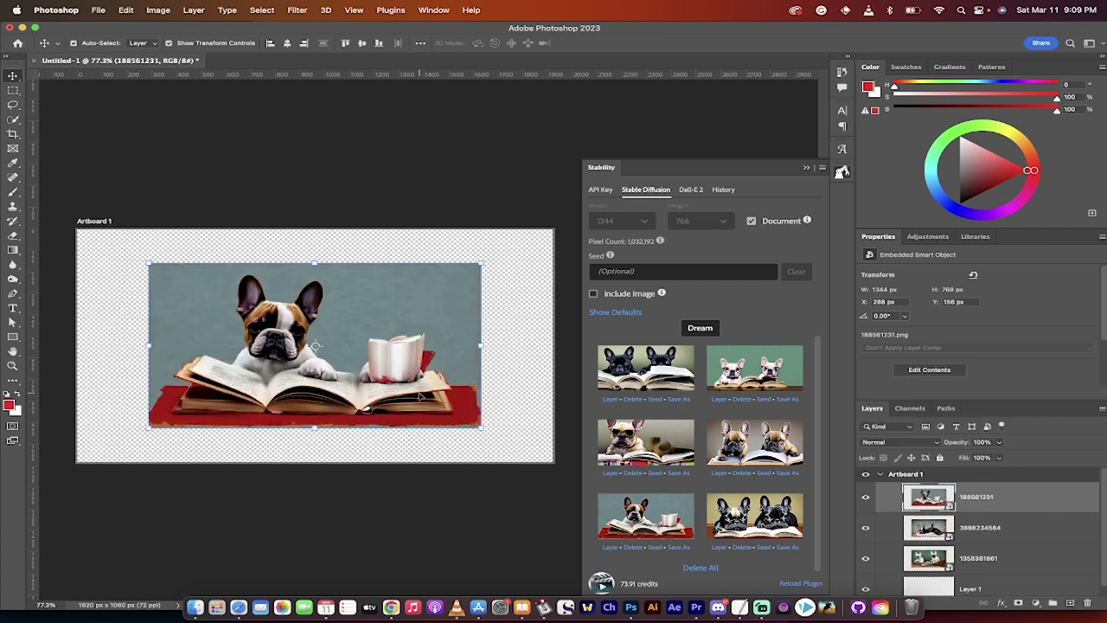